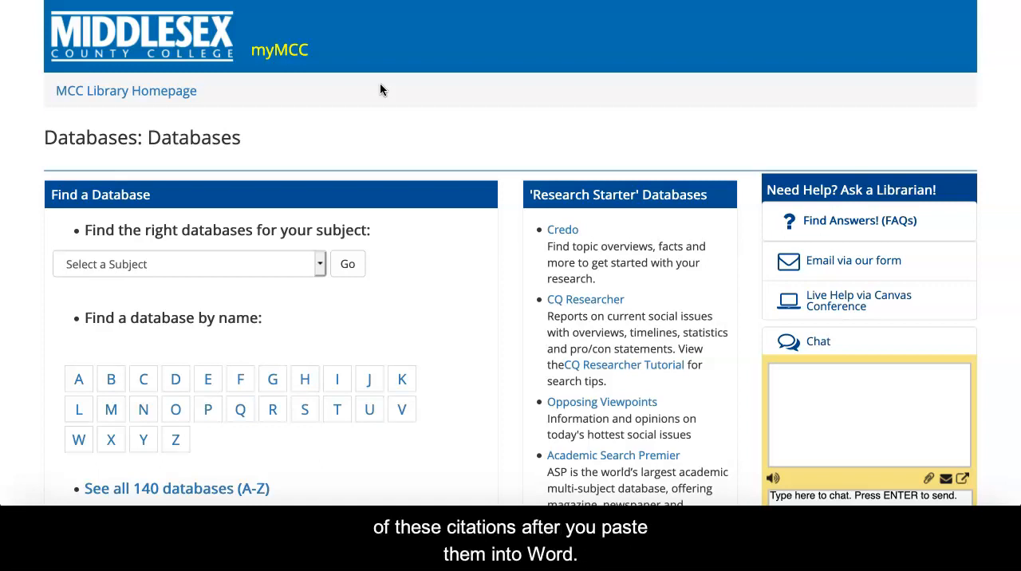
# Step: Open the citation formats for the Rolling Stone article "GROWING UP GAME of THRONES" from its record in Academic Search Premier
pyautogui.scroll(-2, 380, 83)
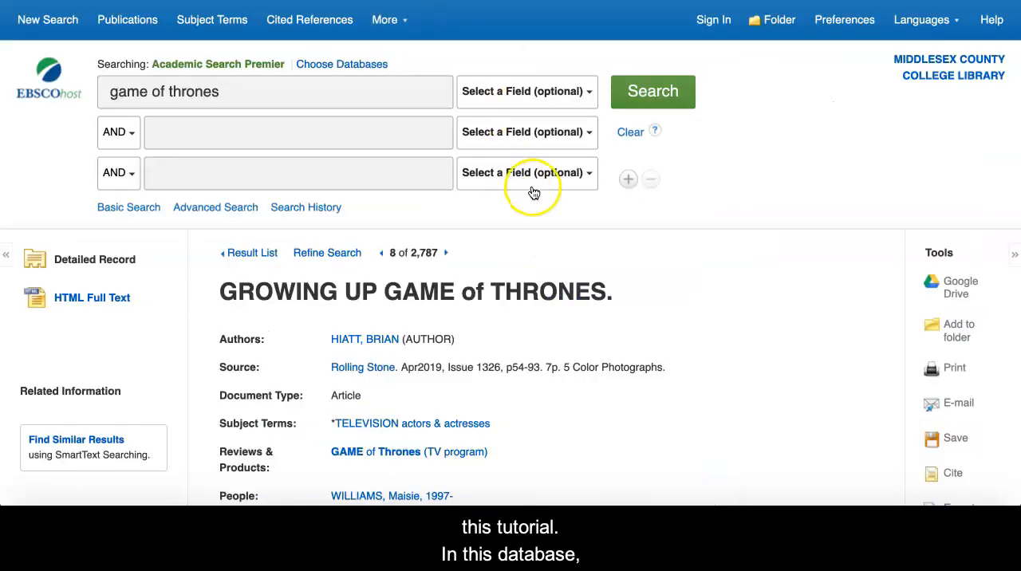
pyautogui.scroll(-1, 684, 310)
pyautogui.scroll(-3, 683, 309)
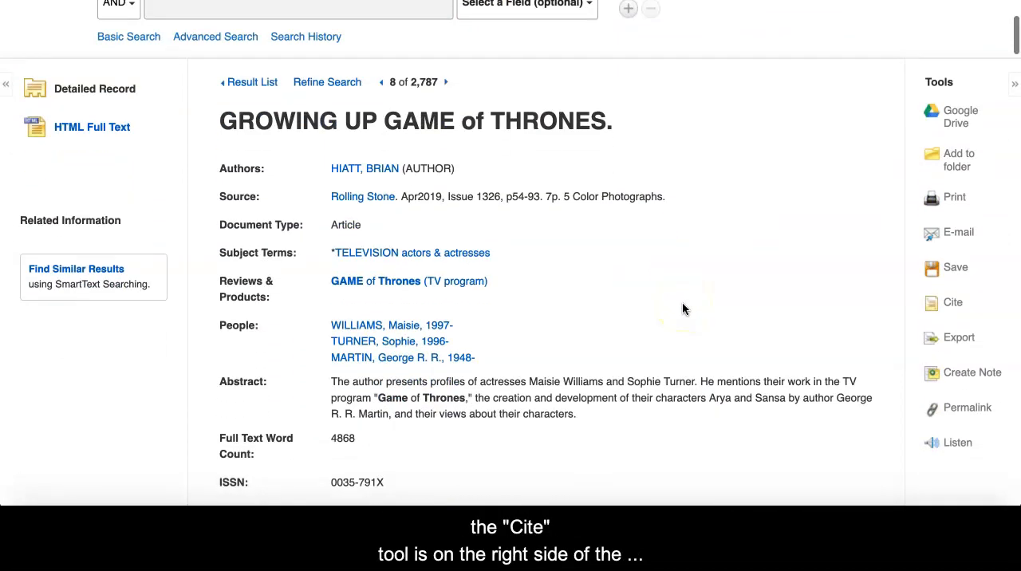
pyautogui.click(950, 308)
# Step: Find the MLA entry among the citation formats and copy its complete Works Cited citation
pyautogui.scroll(-5, 742, 343)
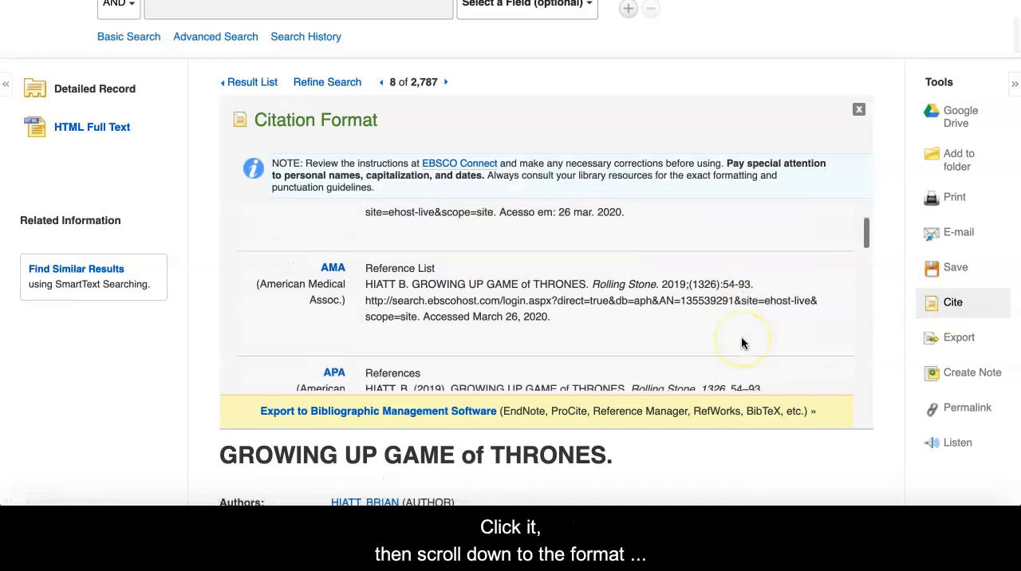
pyautogui.scroll(-6, 742, 343)
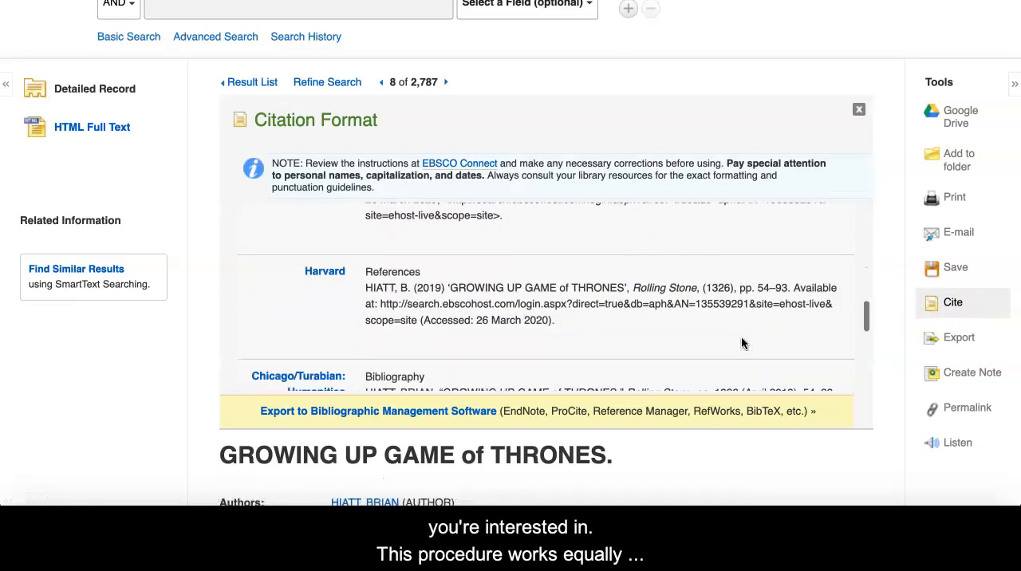
pyautogui.scroll(-3, 742, 343)
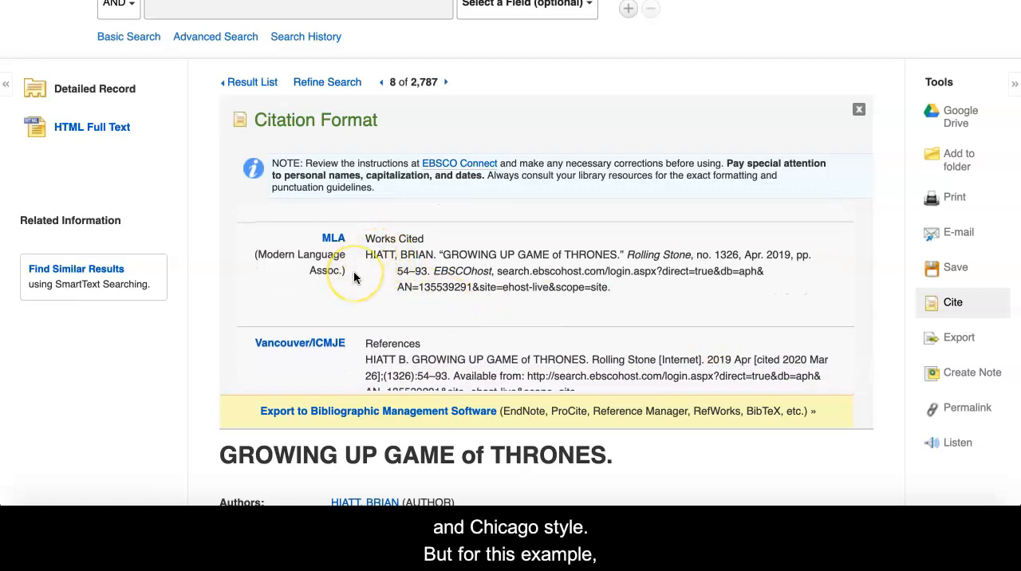
pyautogui.moveTo(369, 254); pyautogui.dragTo(624, 297)
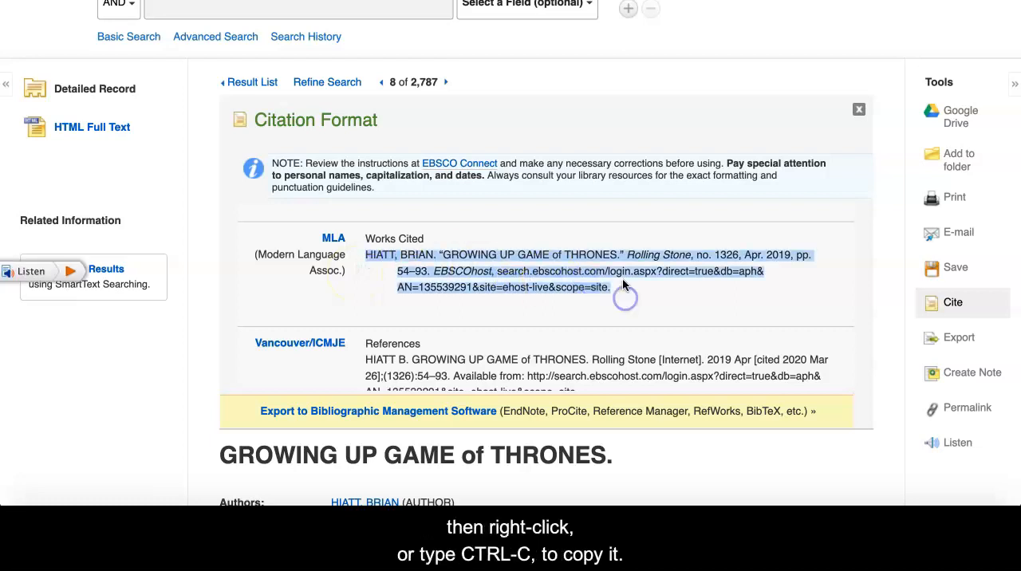
pyautogui.rightClick(621, 269)
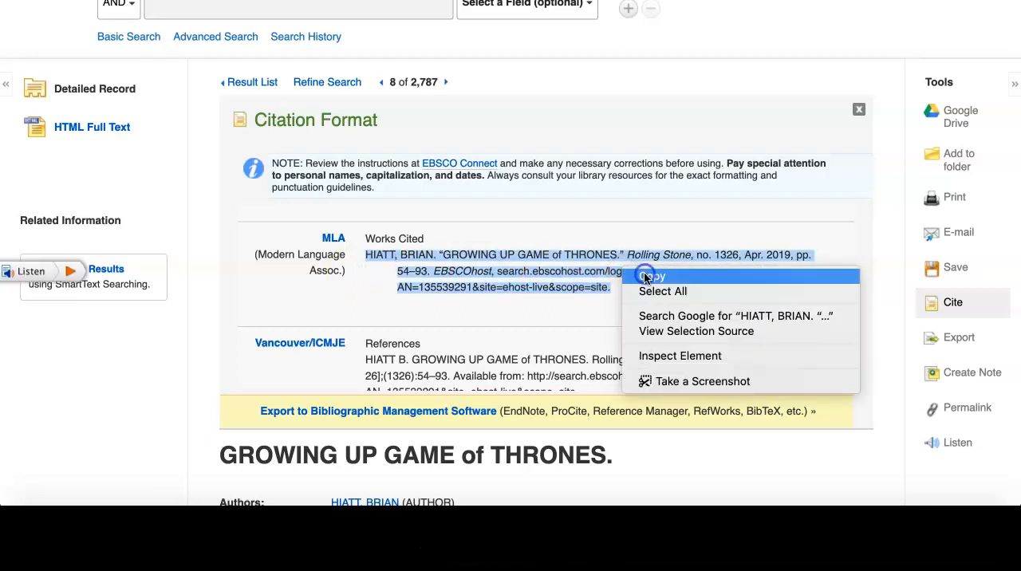
pyautogui.click(651, 276)
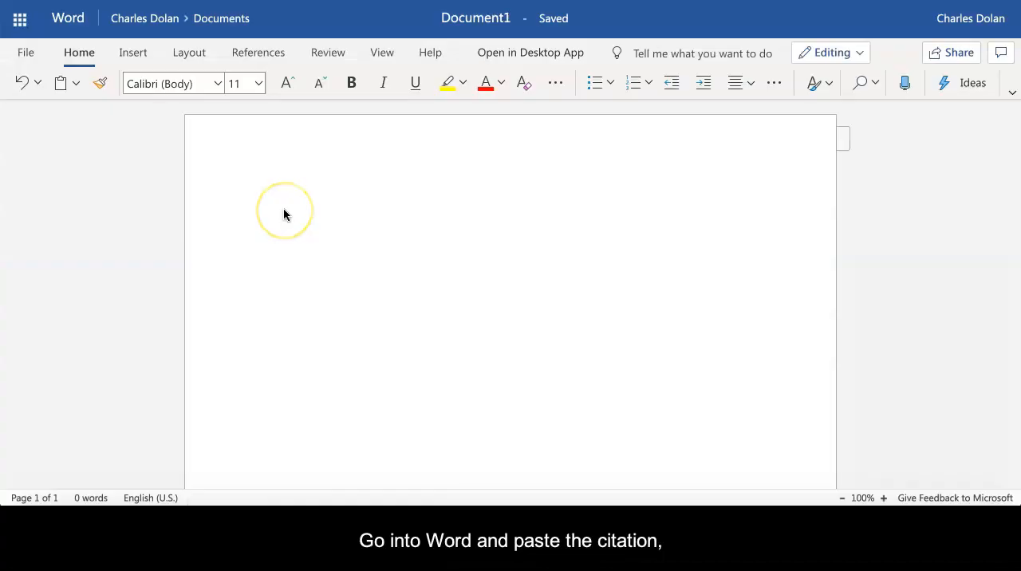
# Step: Switch to the blank Word document and paste the citation with the Keep Source Formatting option
pyautogui.click(285, 200)
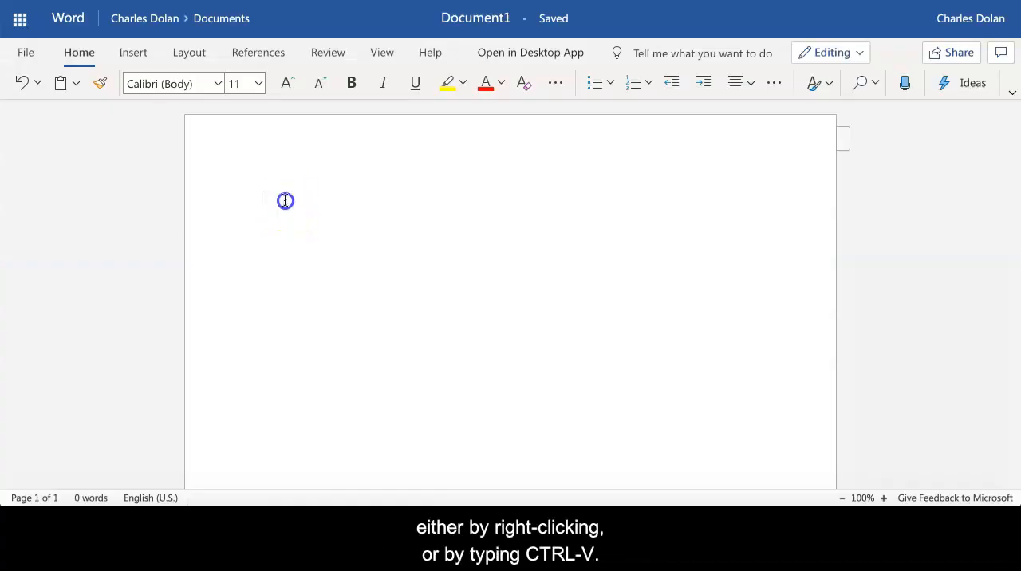
pyautogui.hotkey('ctrl', 'v')
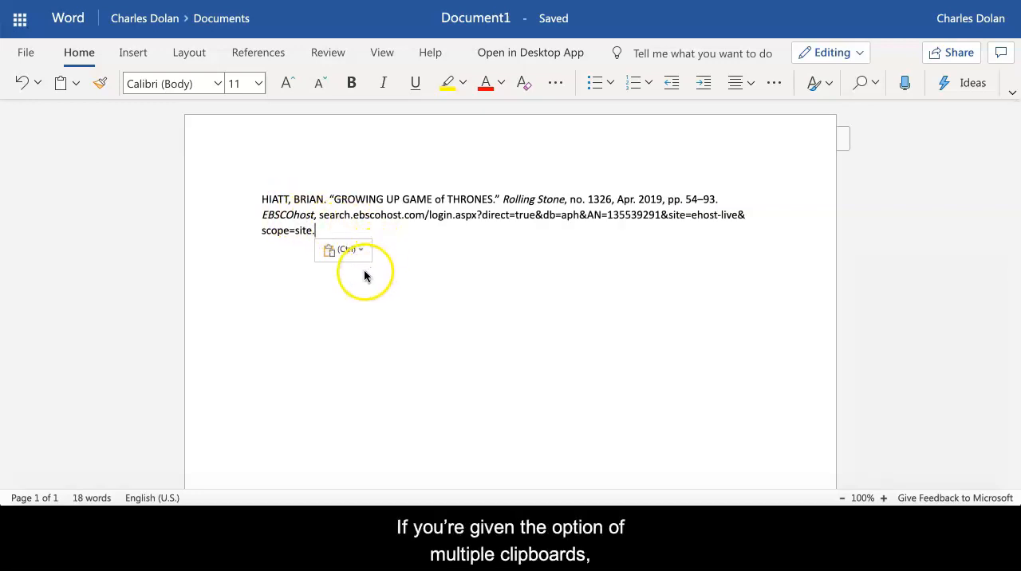
pyautogui.click(359, 253)
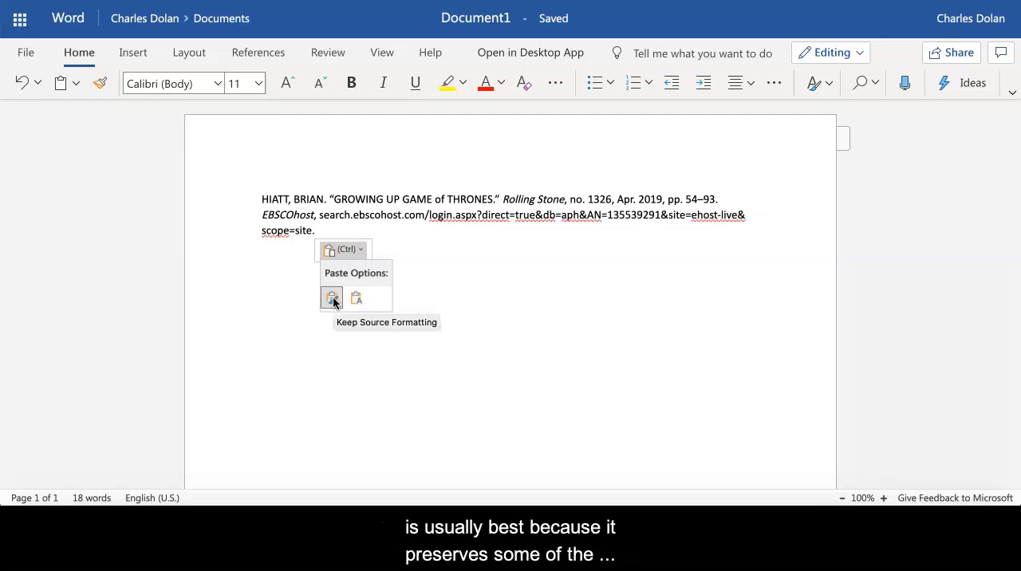
pyautogui.click(333, 299)
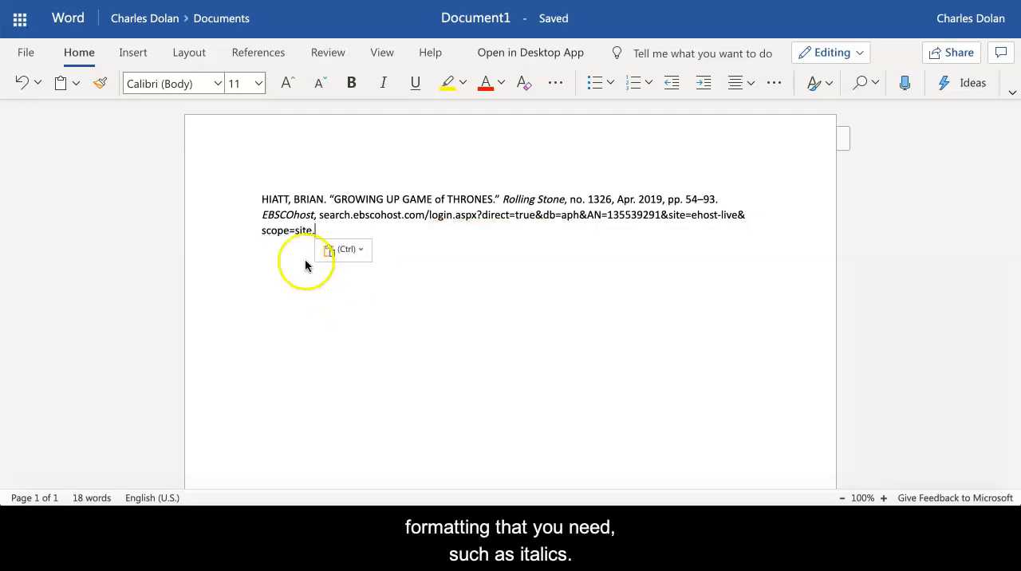
# Step: Select the entire citation and set its special paragraph indentation to Hanging
pyautogui.moveTo(263, 197); pyautogui.dragTo(326, 236)
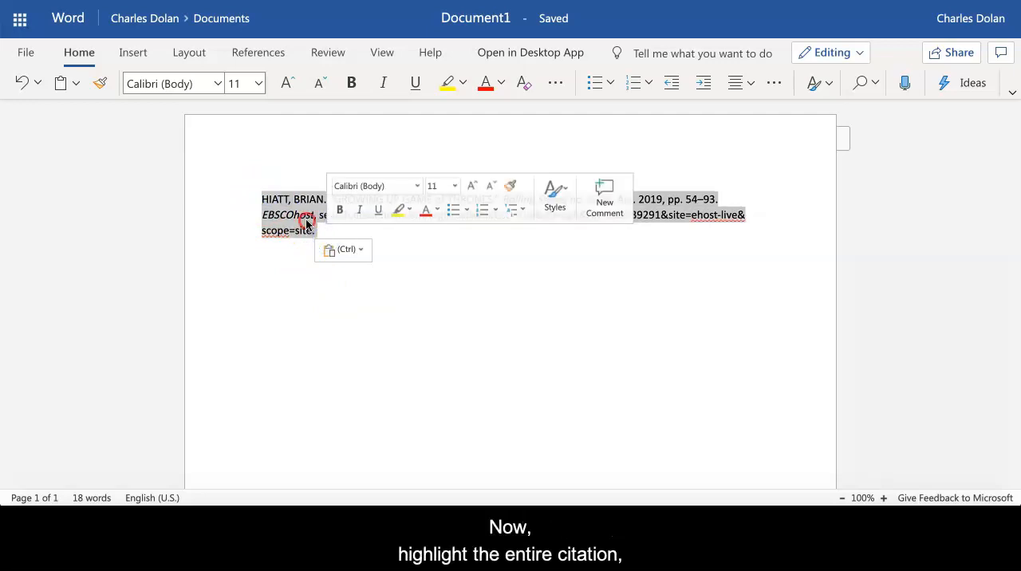
pyautogui.rightClick(310, 225)
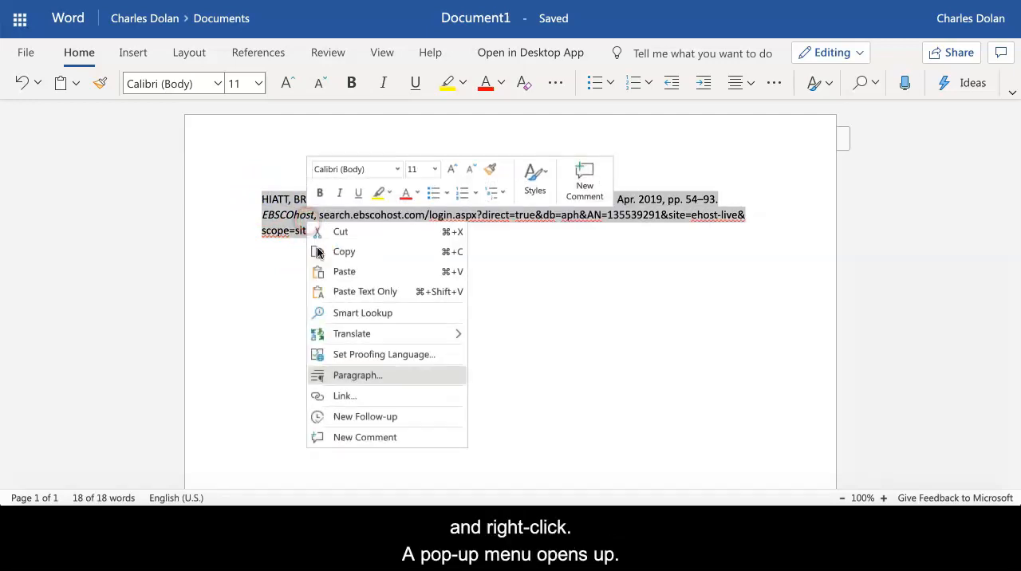
pyautogui.click(343, 377)
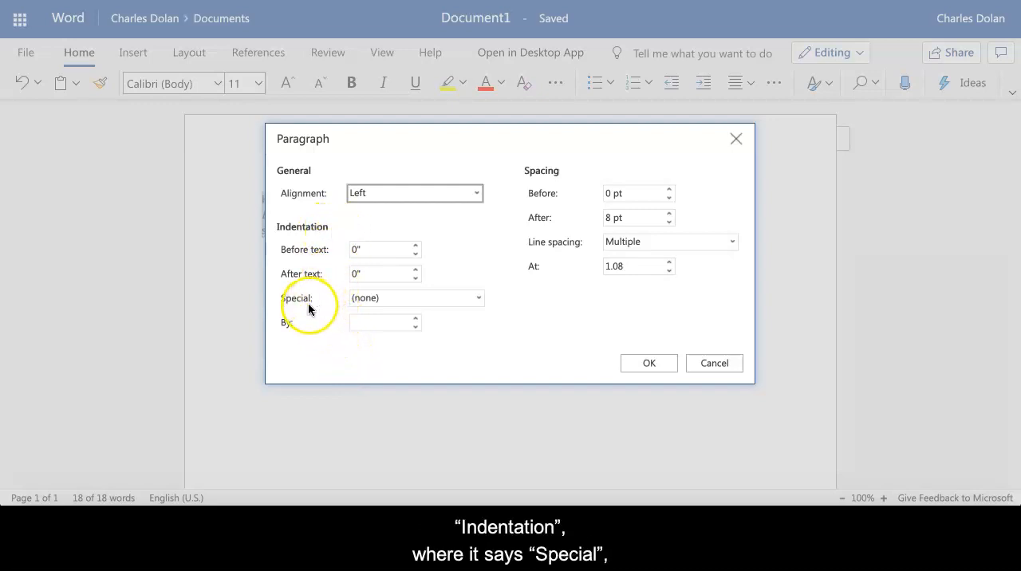
pyautogui.click(390, 304)
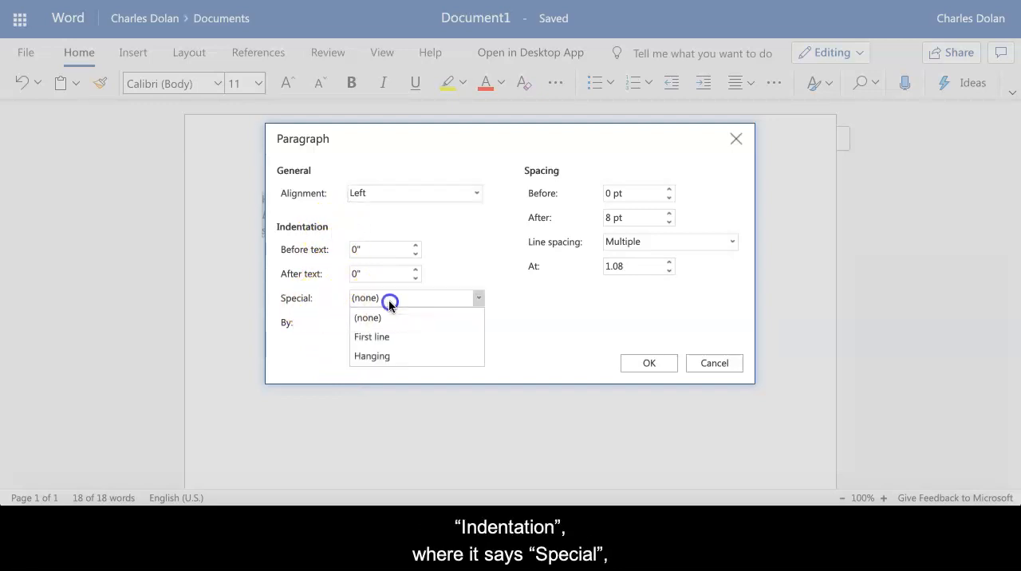
pyautogui.click(388, 359)
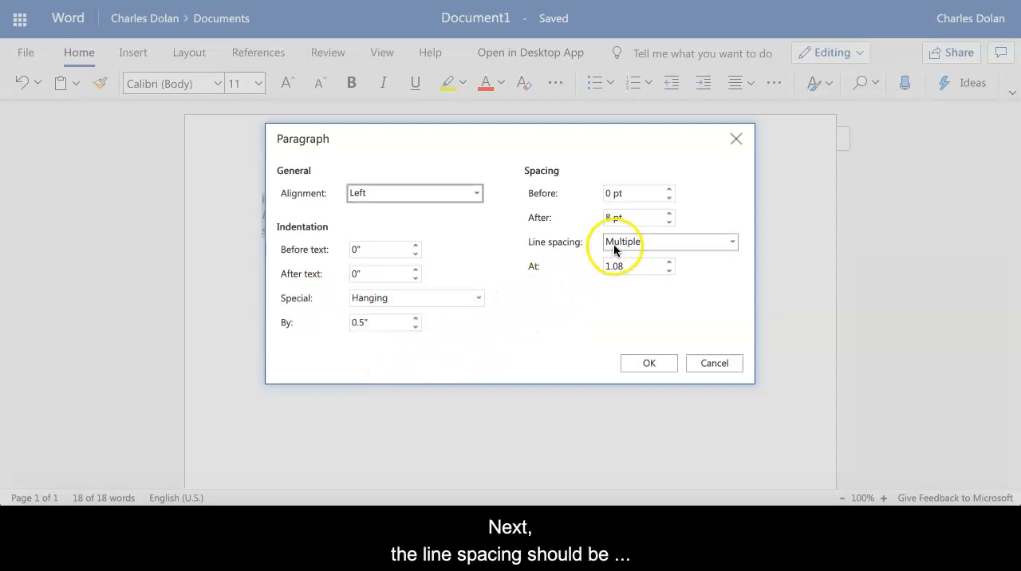
# Step: Set the citation's line spacing to Double and the spacing after to 0 pt, and apply the paragraph settings
pyautogui.click(655, 242)
pyautogui.click(653, 299)
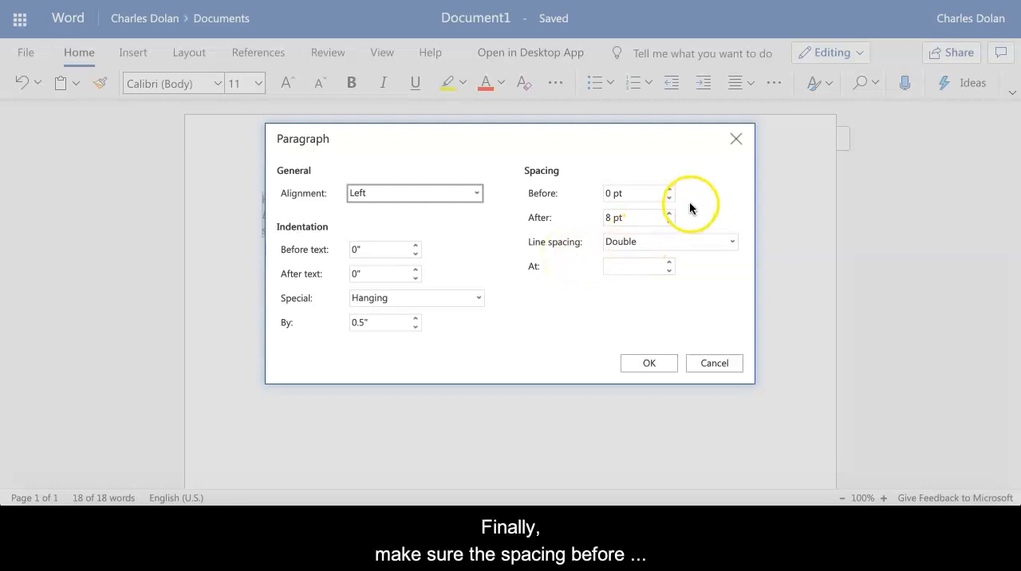
pyautogui.click(670, 221)
pyautogui.click(670, 221)
pyautogui.click(670, 221)
pyautogui.click(670, 221)
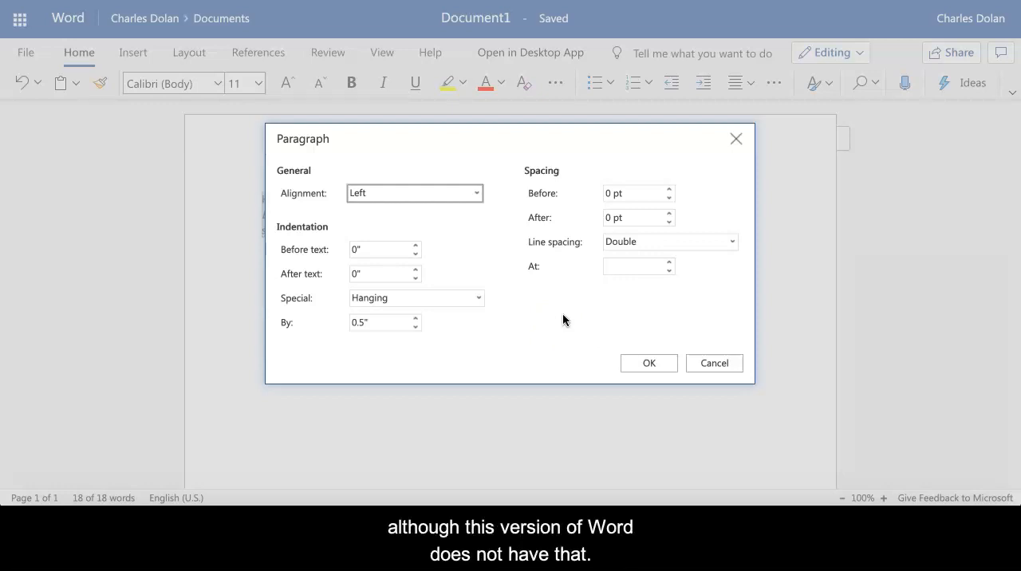
pyautogui.click(634, 363)
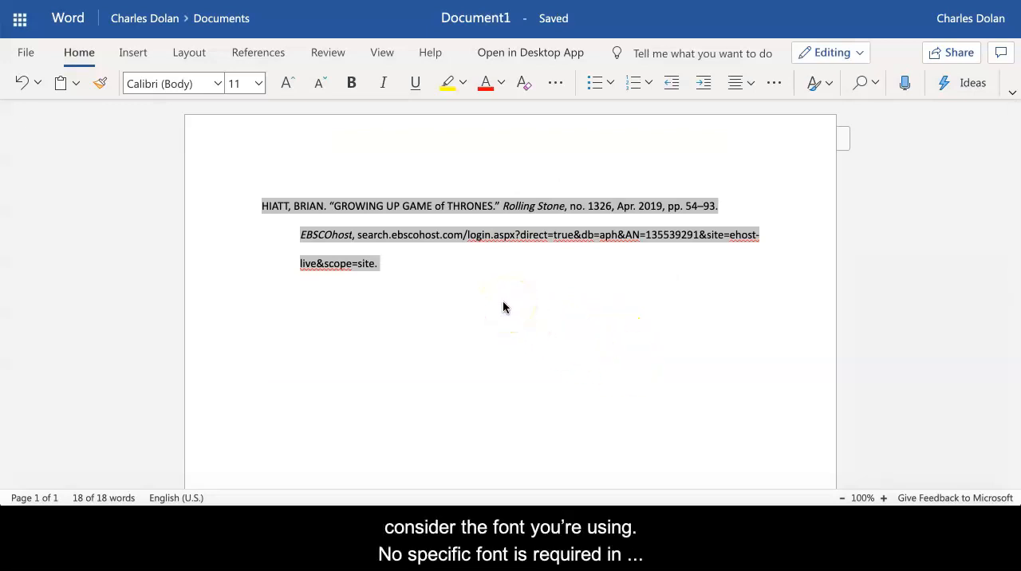
# Step: Change the citation's font to Times New Roman, size 12, and deselect the text
pyautogui.click(218, 83)
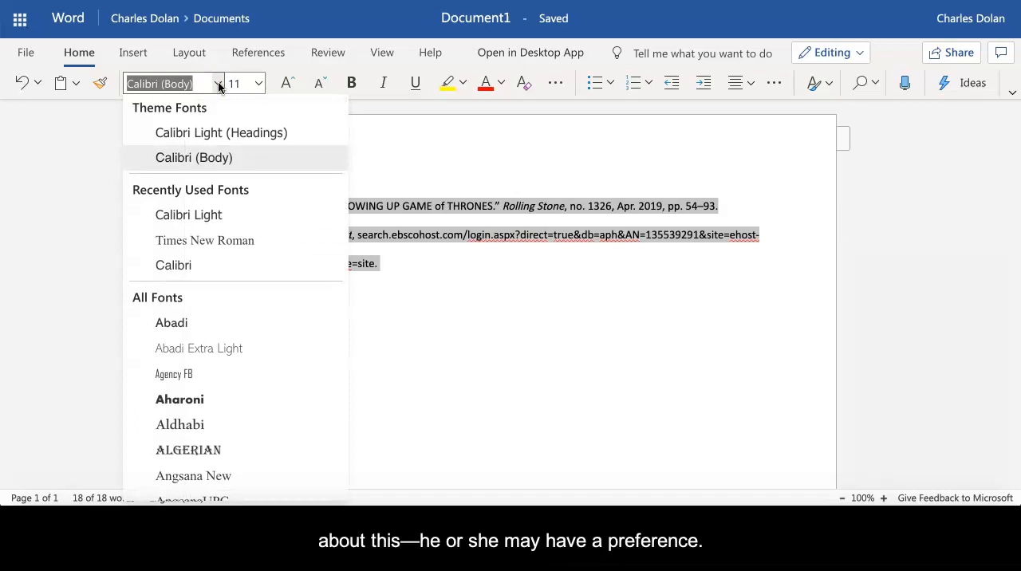
pyautogui.click(237, 241)
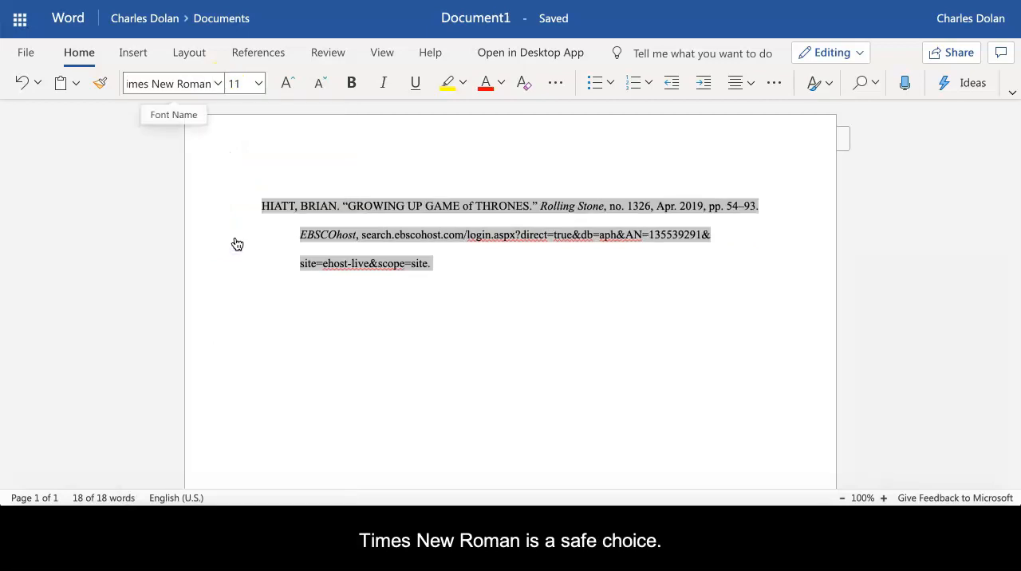
pyautogui.click(258, 83)
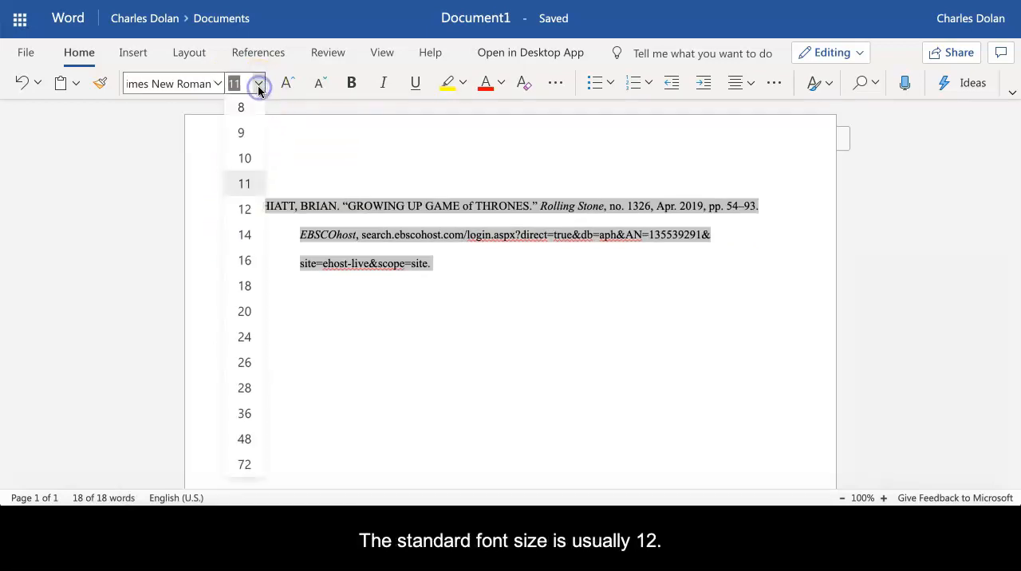
pyautogui.click(244, 209)
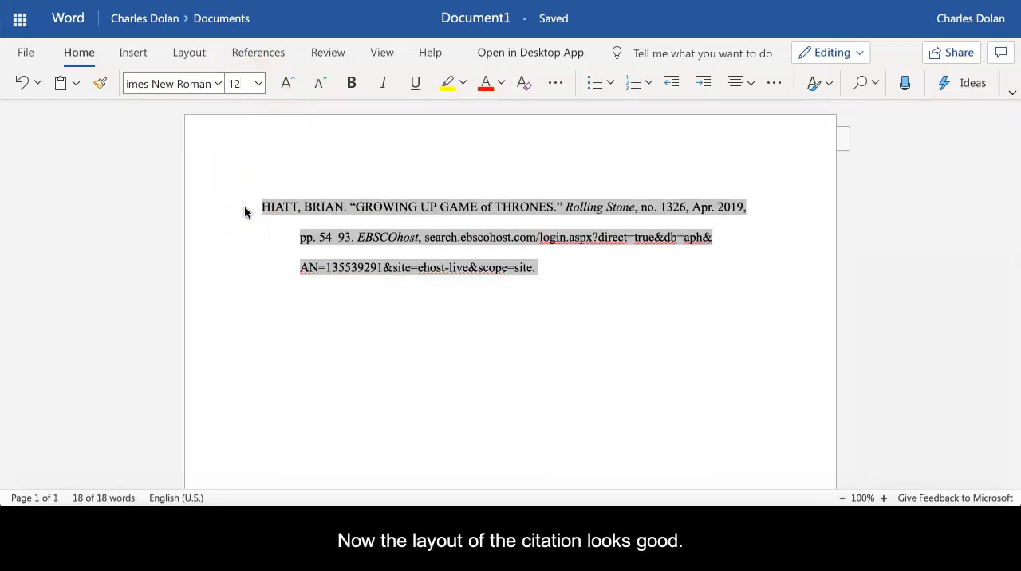
pyautogui.click(359, 328)
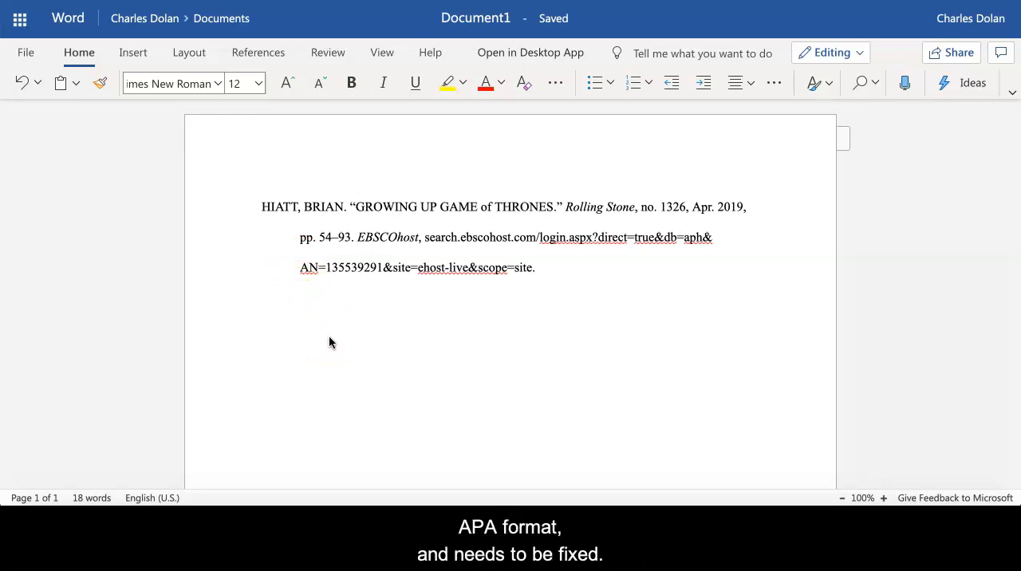
# Step: Correct the all-capitals author name and article title to title case, and delete the issue number "no. 1326," from the citation
pyautogui.click(540, 293)
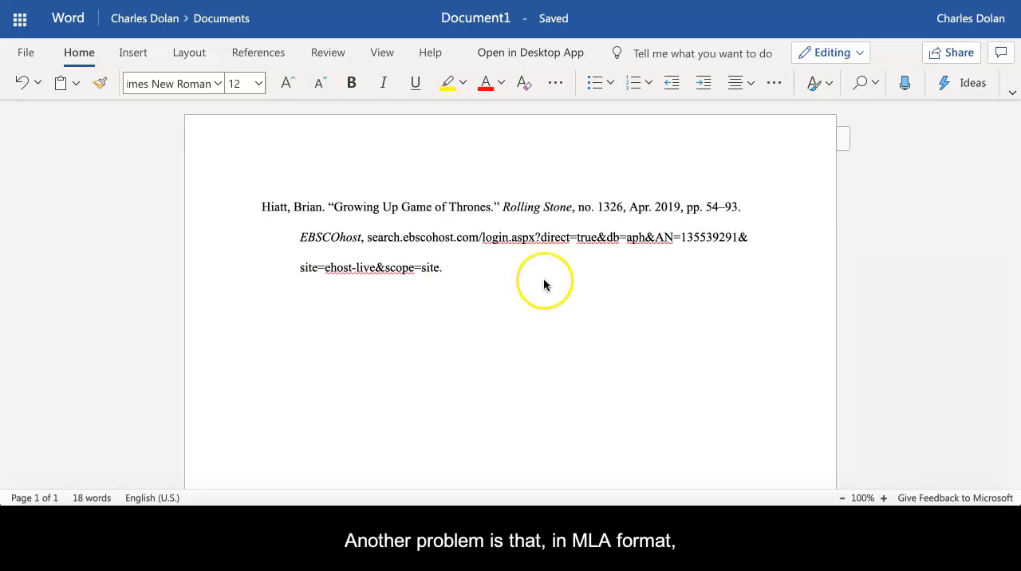
pyautogui.click(581, 208)
pyautogui.moveTo(581, 208); pyautogui.dragTo(631, 208)
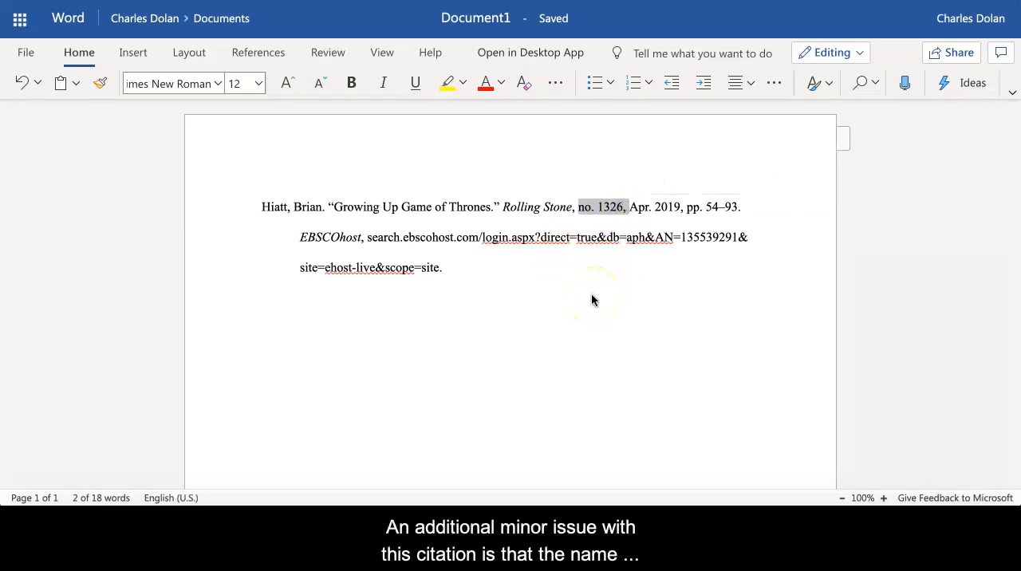
pyautogui.press('Delete')
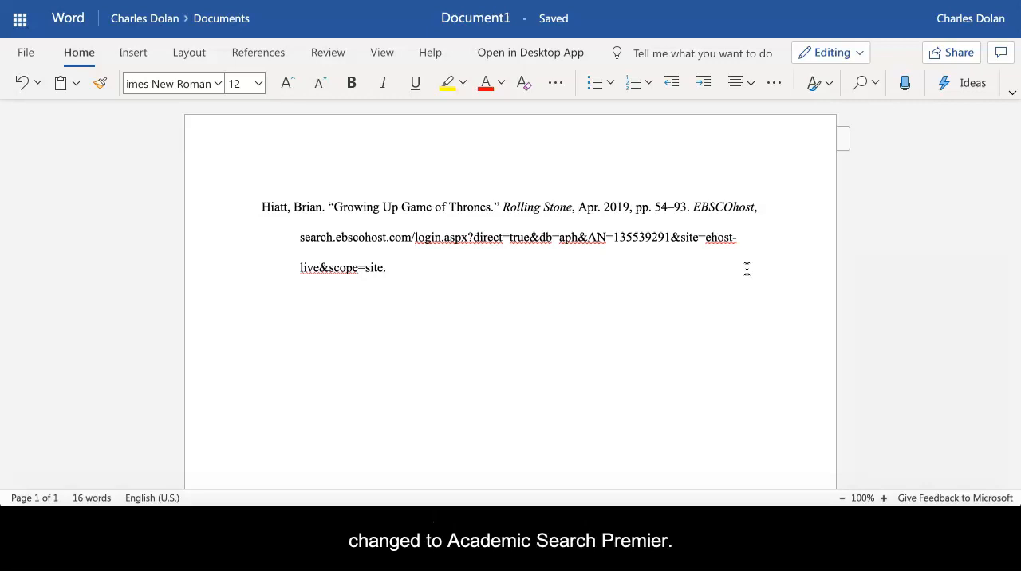
# Step: Change the citation's database name to Academic Search Premier and replace its web address with the permalink copied from the article's EBSCOhost record
pyautogui.click(488, 320)
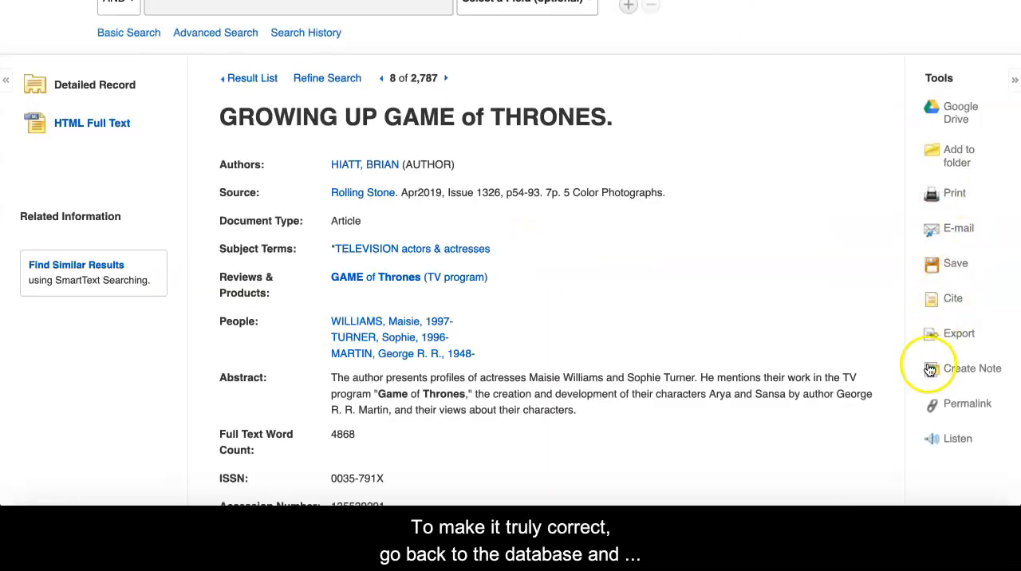
pyautogui.click(975, 411)
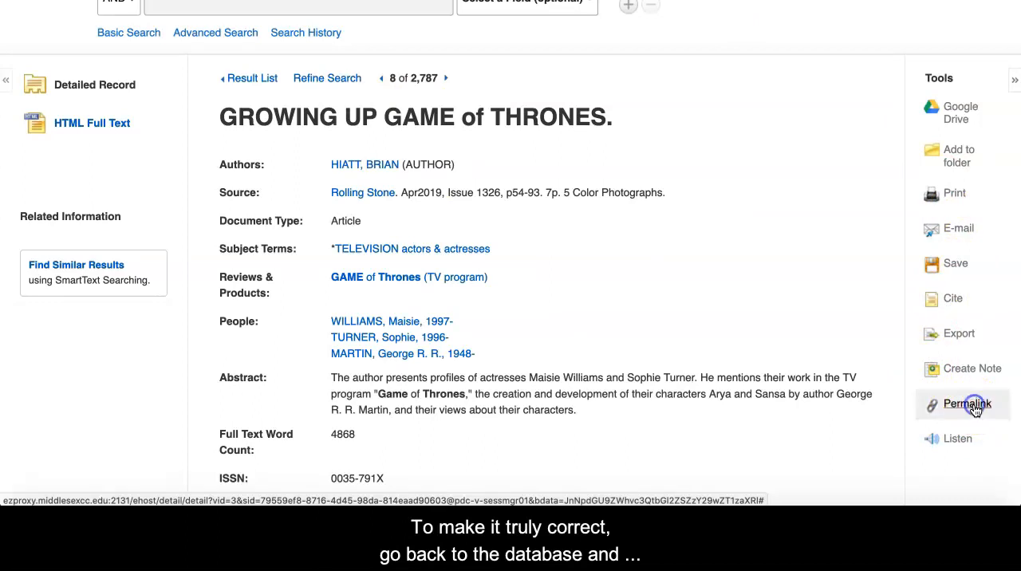
pyautogui.click(639, 120)
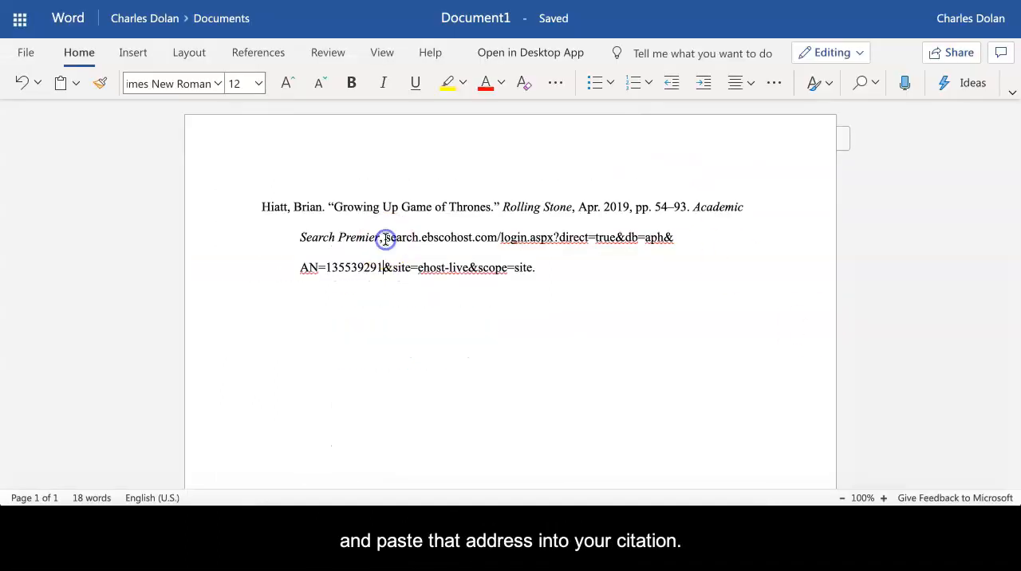
pyautogui.moveTo(385, 237); pyautogui.dragTo(531, 269)
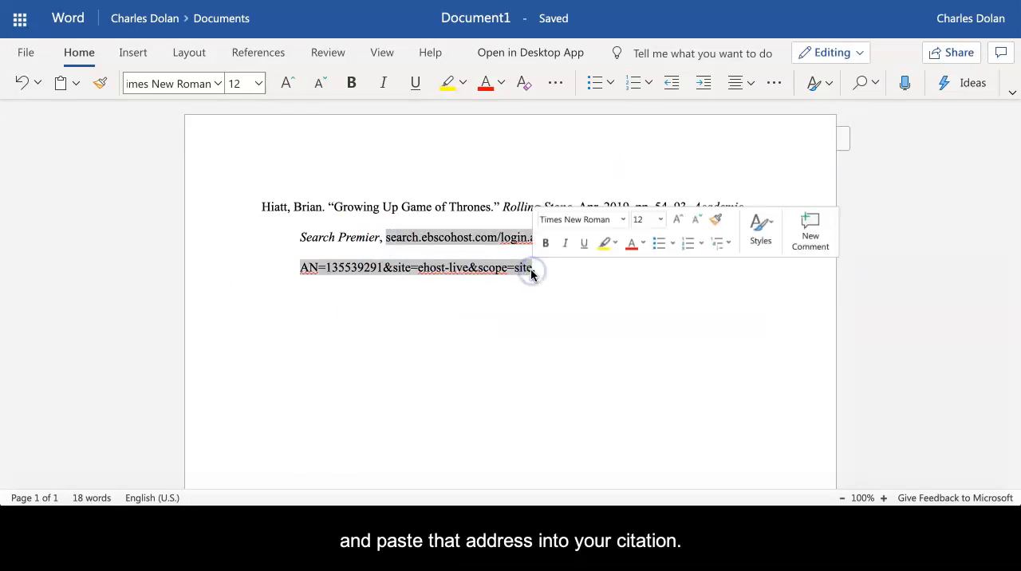
pyautogui.write('https://ezproxy.middlesexcc.edu/login?url=http://search.ebscohost.com/login.aspx?direct=true&db=aph&AN=135539291&site=ehost-live&scope=site')
pyautogui.click(424, 241)
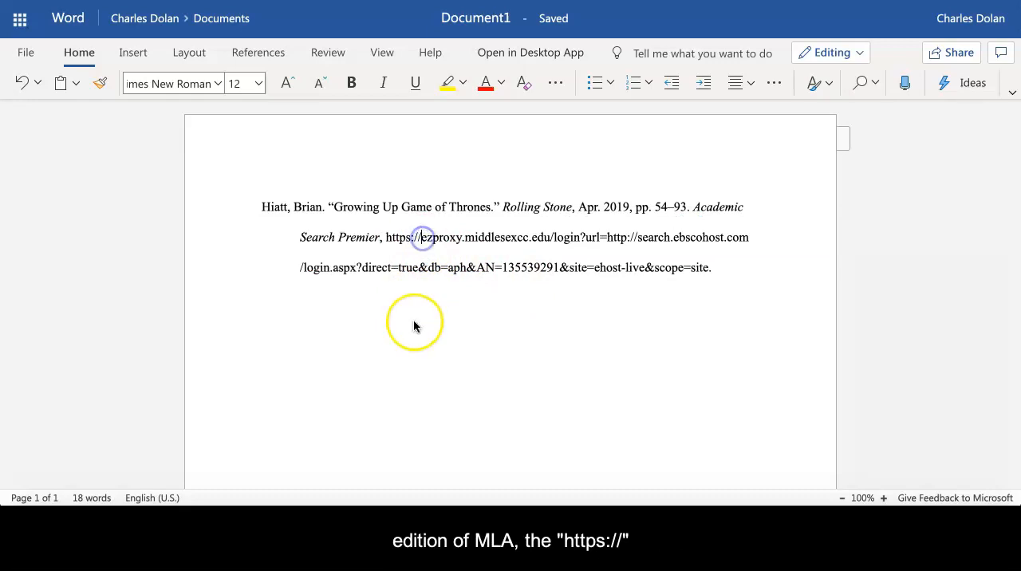
pyautogui.press('BackSpace')
pyautogui.press('BackSpace')
pyautogui.press('BackSpace')
pyautogui.press('BackSpace')
pyautogui.press('BackSpace')
pyautogui.press('BackSpace')
pyautogui.press('BackSpace')
pyautogui.press('BackSpace')
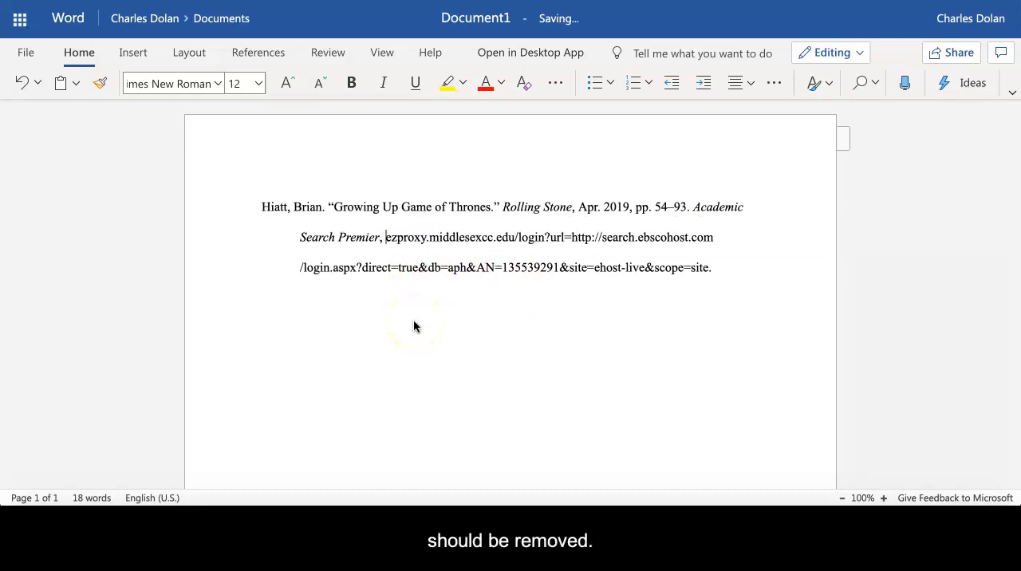
# Step: Paste the citation for "Introduction—High Fantasy, Political Dreams, and the Mainstream: Reflections on Game of Thrones" on the line below the first citation
pyautogui.click(269, 299)
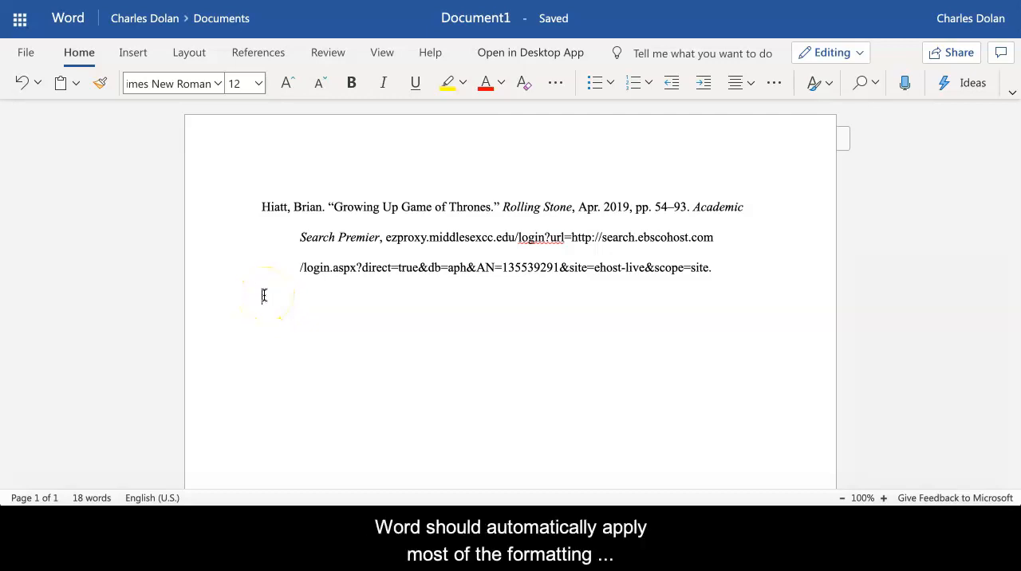
pyautogui.write('Chau, Jonathan, and Chris Vanderwees. "Introduction—High Fantasy, Political Dreams, and the Mainstream: Reflections on Game of Thrones." Canadian Review of American Studies, vol. 49, no. 1, Jan. 2019, pp. 1–6. EBSCOhost, doi:10.3138/cras.49.1.001.')
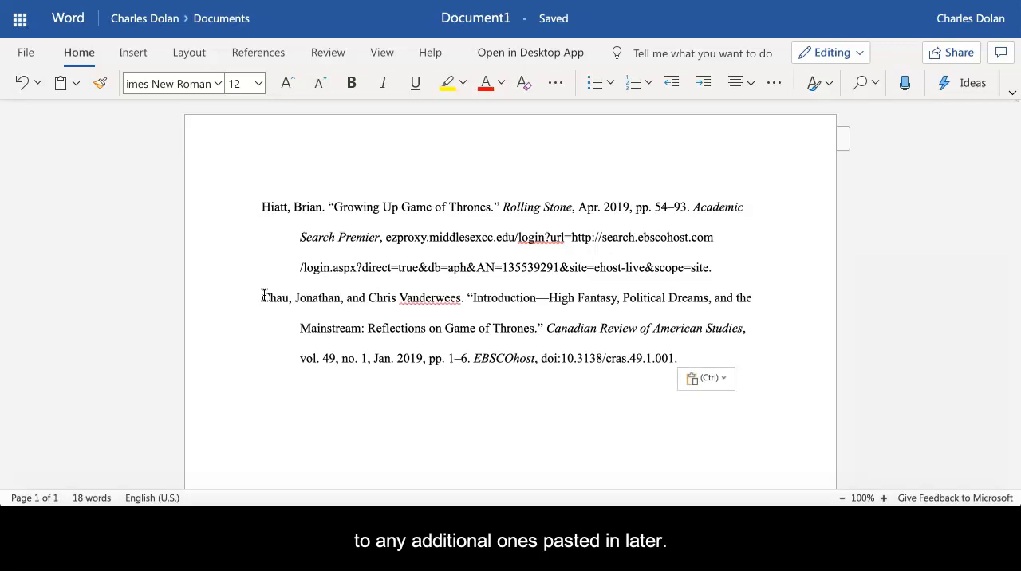